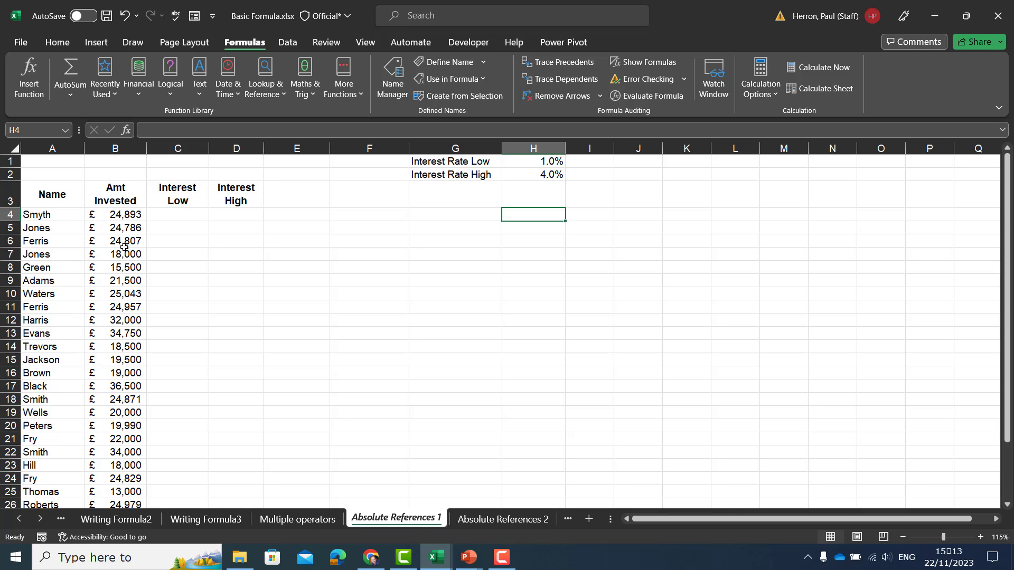
Enter the formula =B4*H1 in cell C4 to calculate the first low-rate interest amount.
click(174, 214)
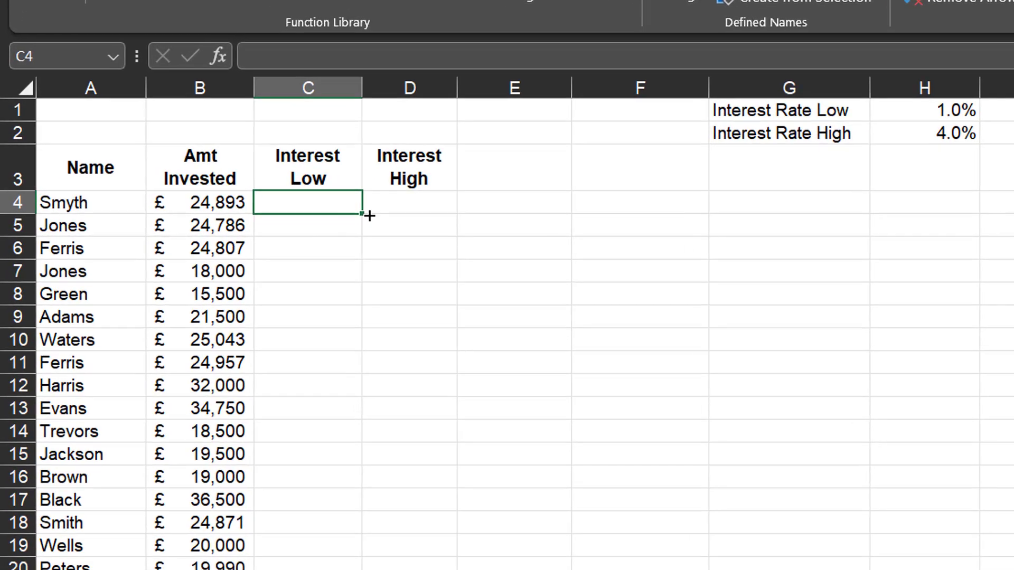
click(431, 204)
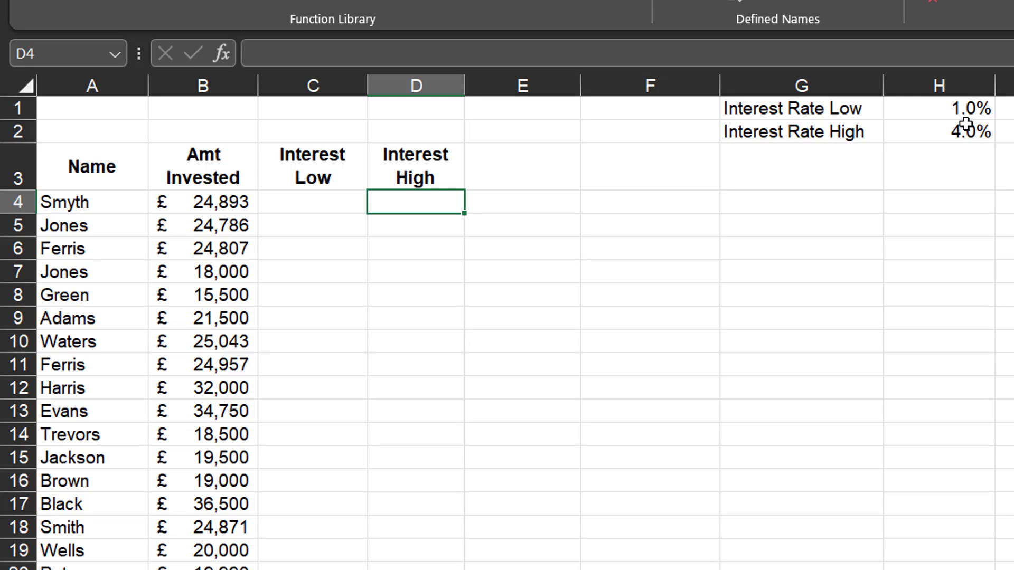
click(309, 199)
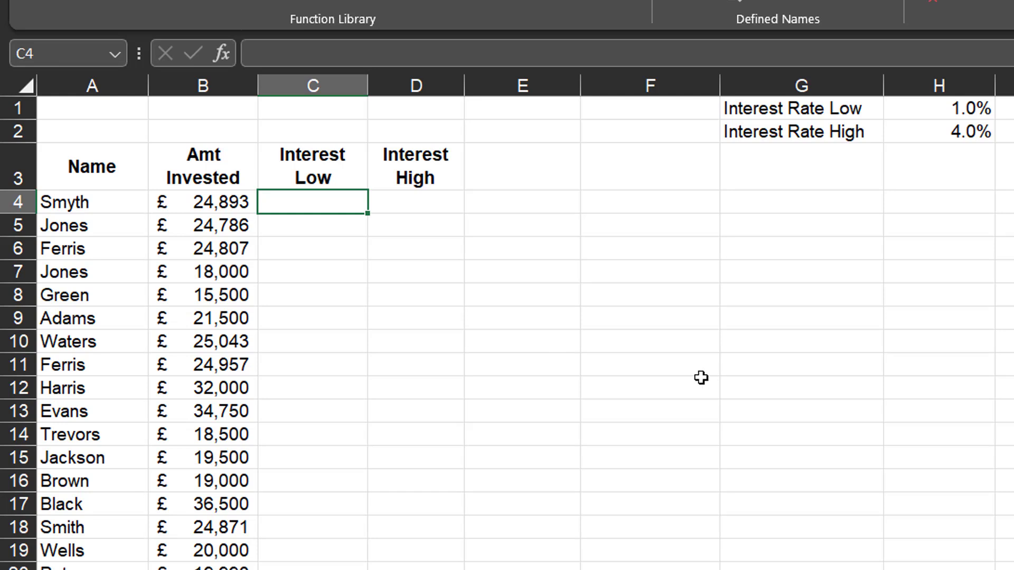
text(=)
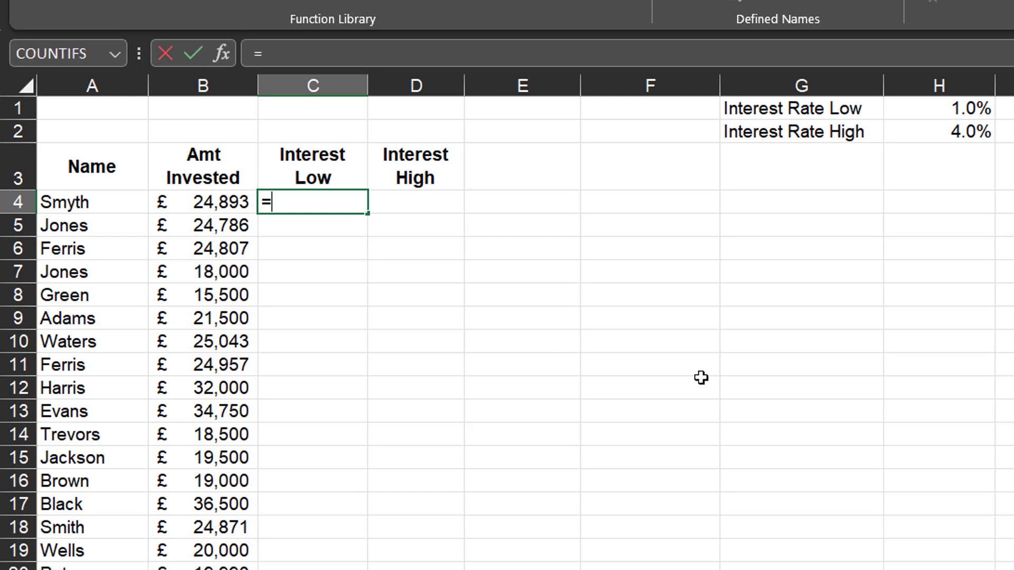
click(208, 200)
text(*)
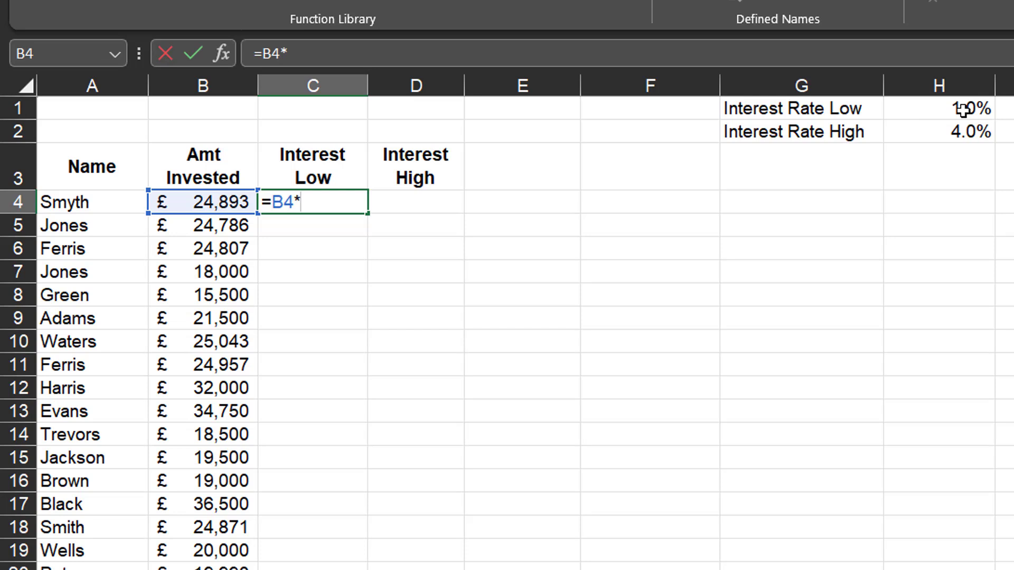
click(962, 110)
key(Return)
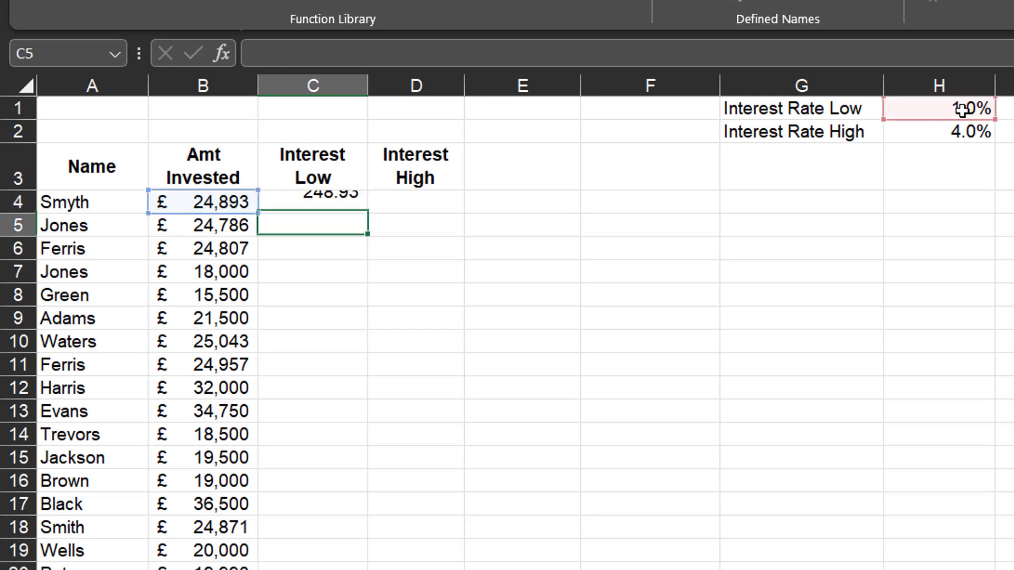
Copy the C4 formula down to C5 and C6, examining the references in the copied formula.
click(328, 202)
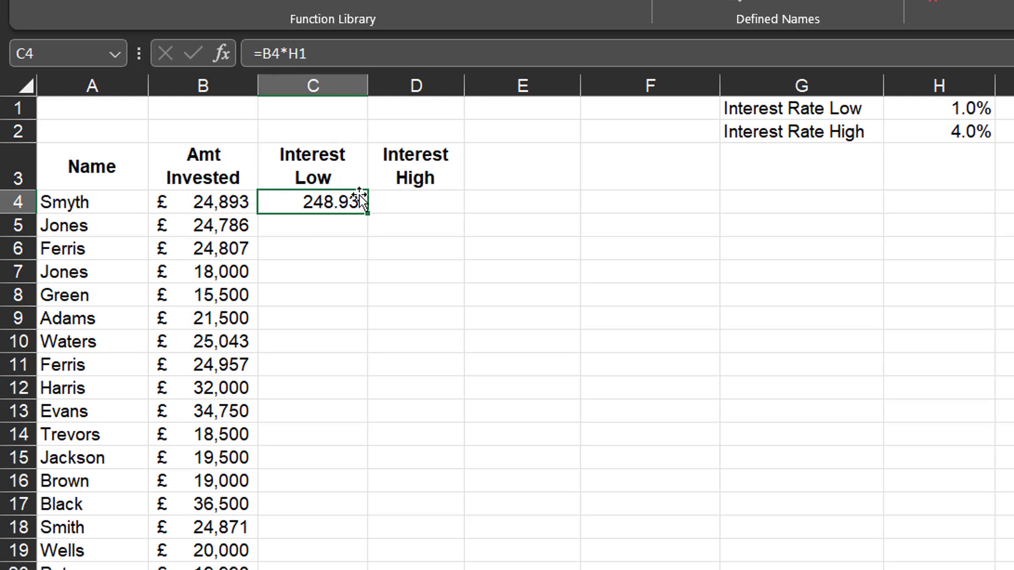
drag(362, 218, 359, 229)
click(342, 227)
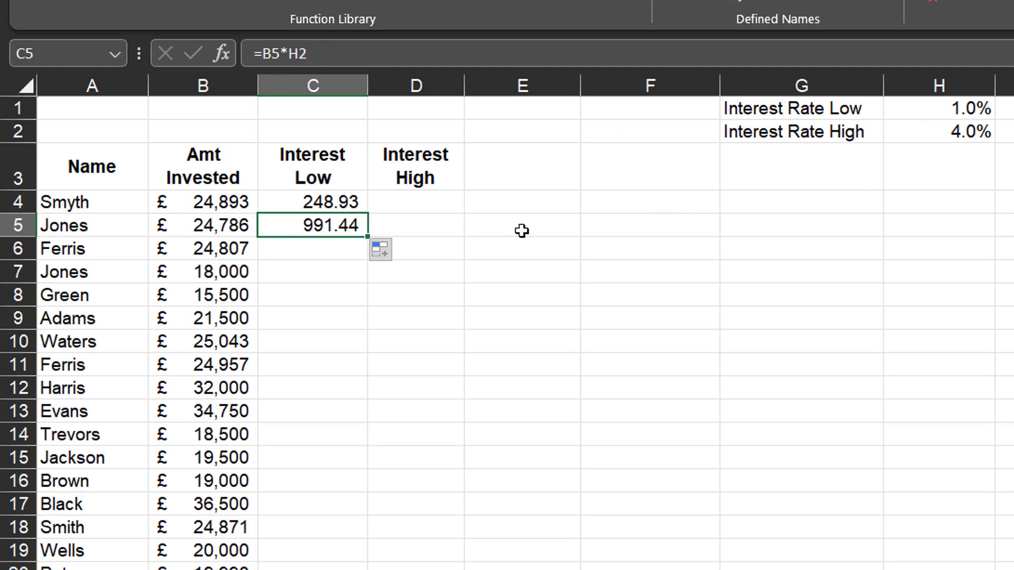
drag(369, 236, 368, 259)
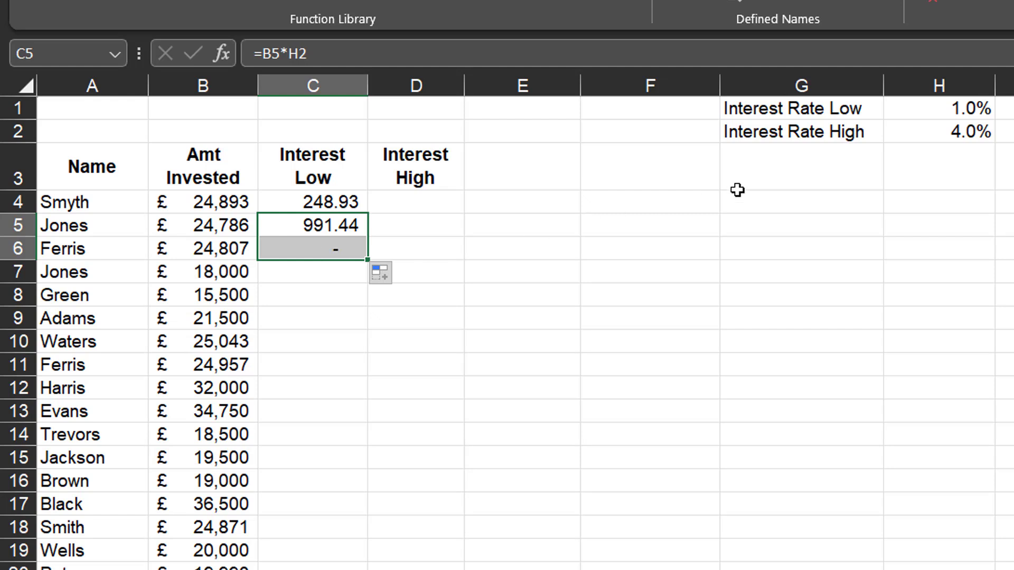
click(957, 153)
Fix the row of the interest rate reference in C4 so the formula is =B4*H$1.
click(342, 199)
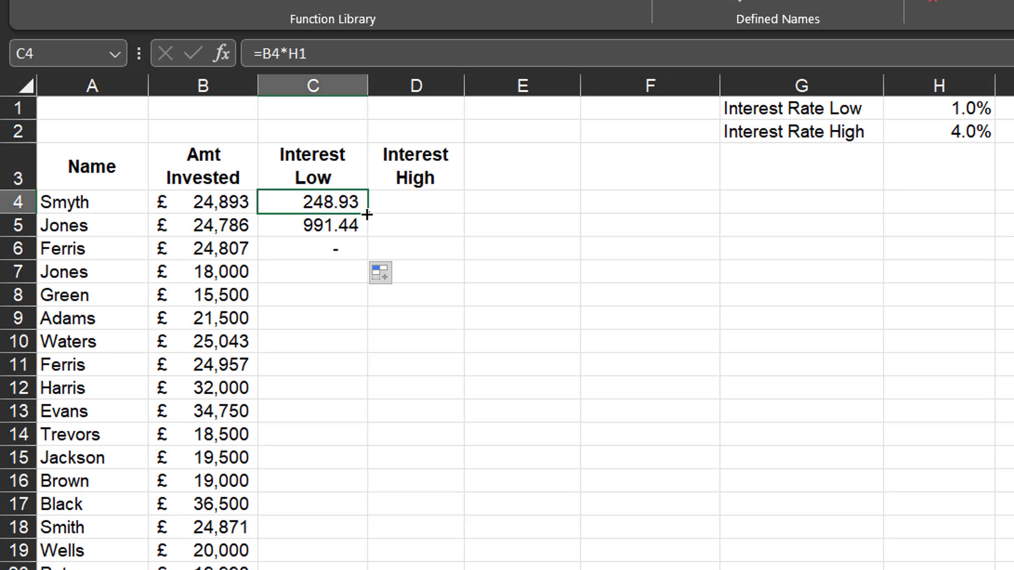
mouse_move(367, 211)
mouse_down()
mouse_move(357, 231)
mouse_move(356, 220)
mouse_up()
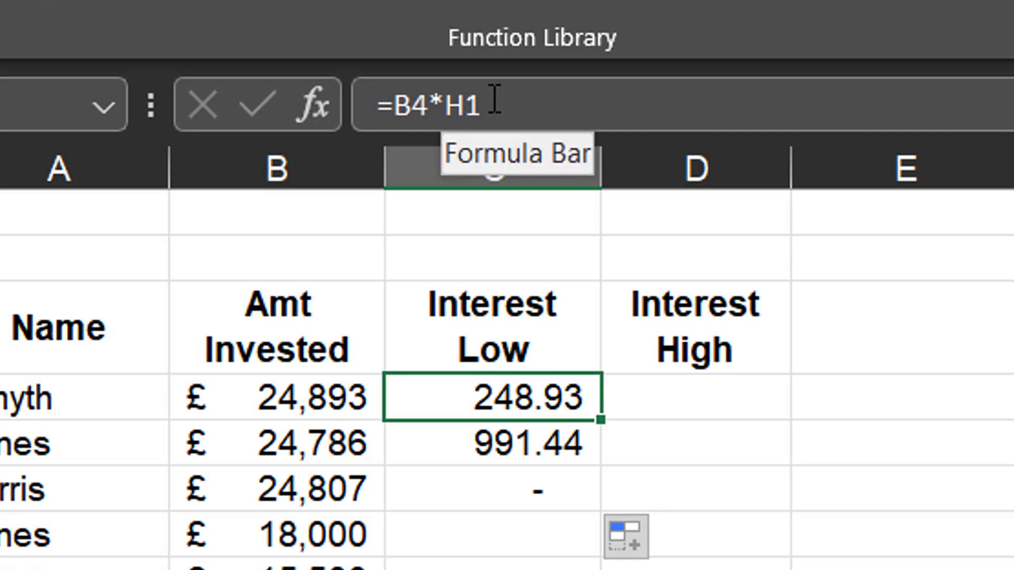
click(442, 104)
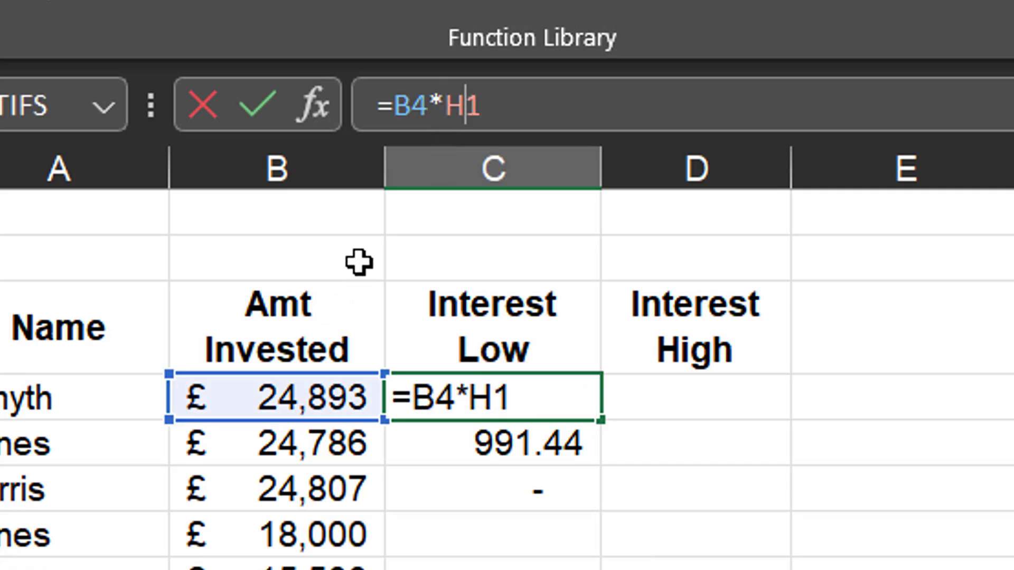
click(460, 105)
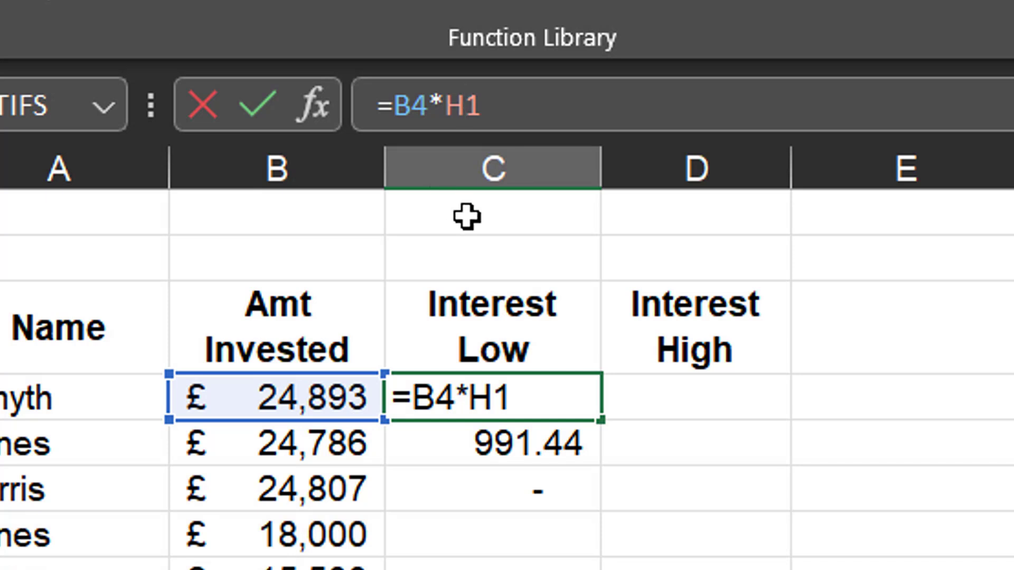
text($)
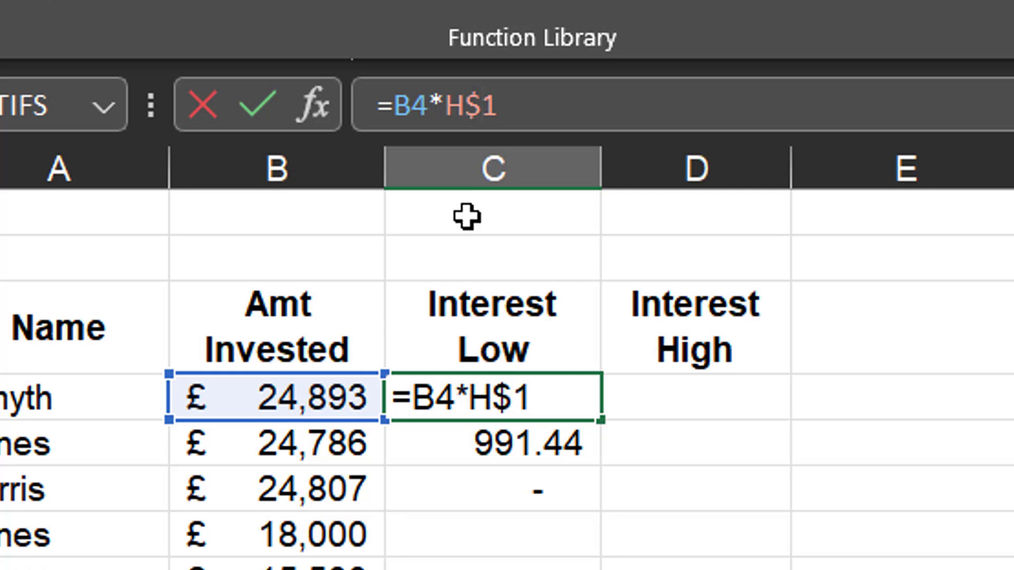
key(Return)
Fill the C4 formula down to C7 and check the copied references in C5 and C6.
click(528, 400)
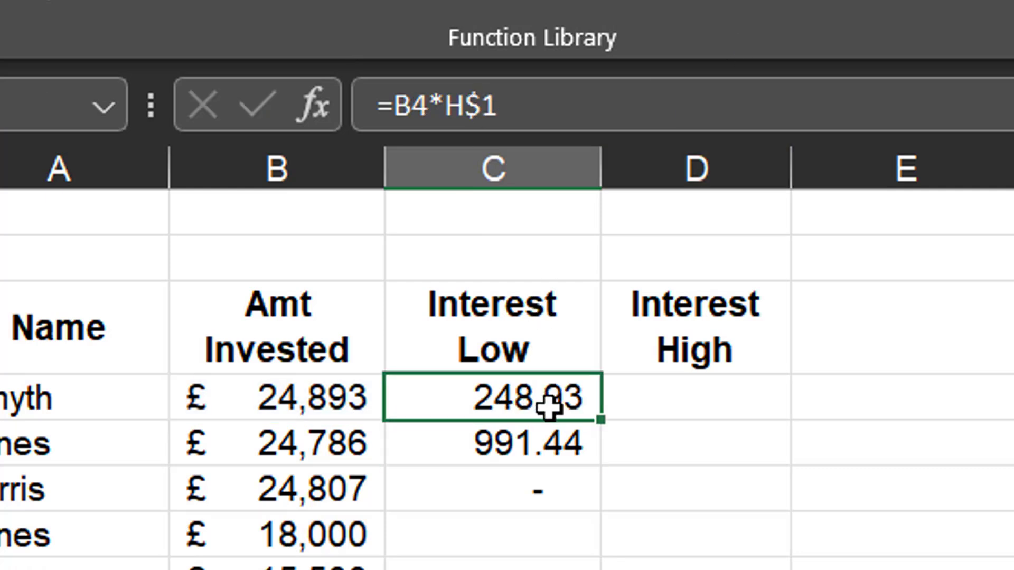
drag(601, 420, 579, 561)
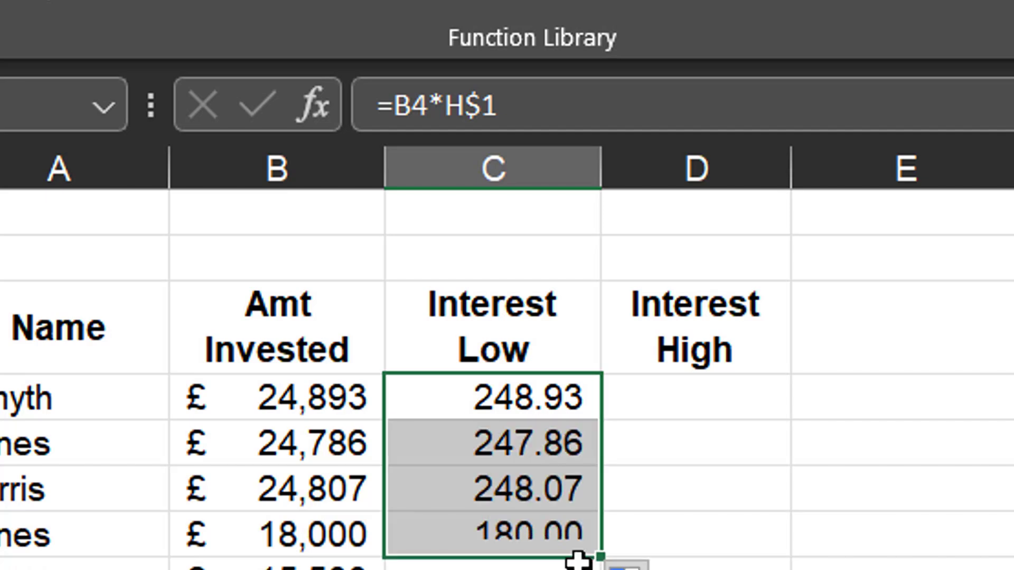
click(534, 442)
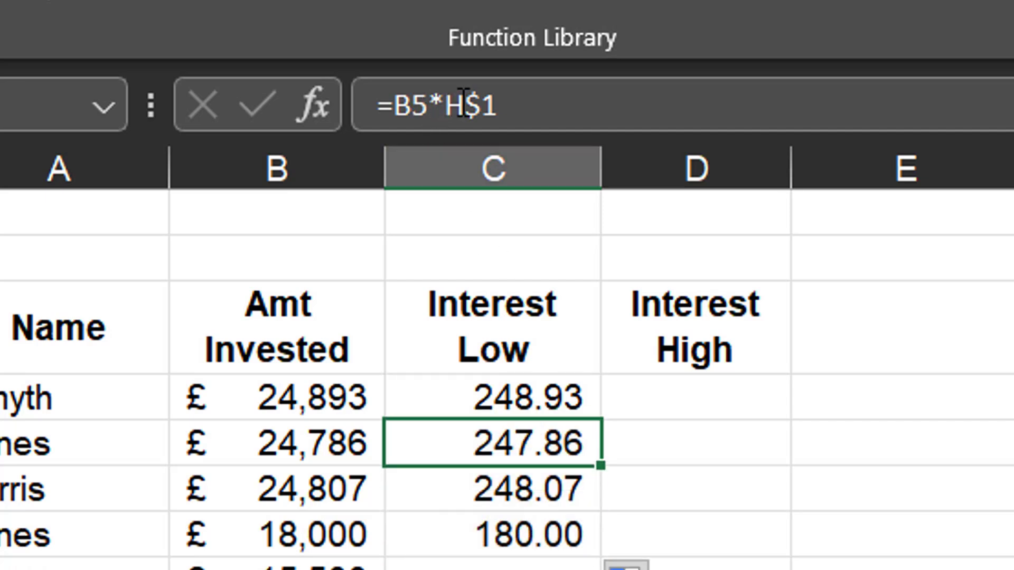
click(482, 483)
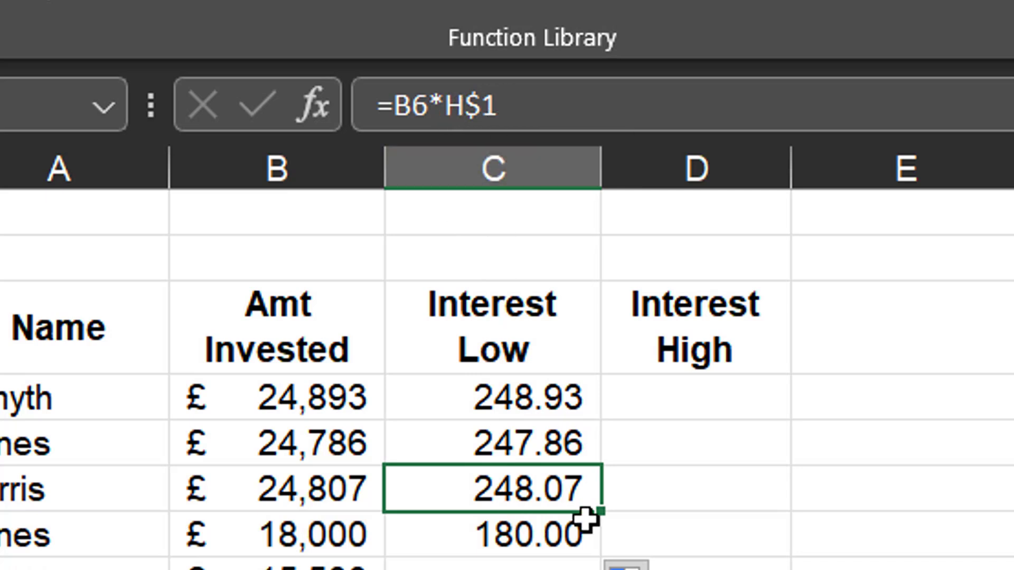
Copy the C6 formula across to D6 and check how its references shift.
drag(610, 513, 726, 515)
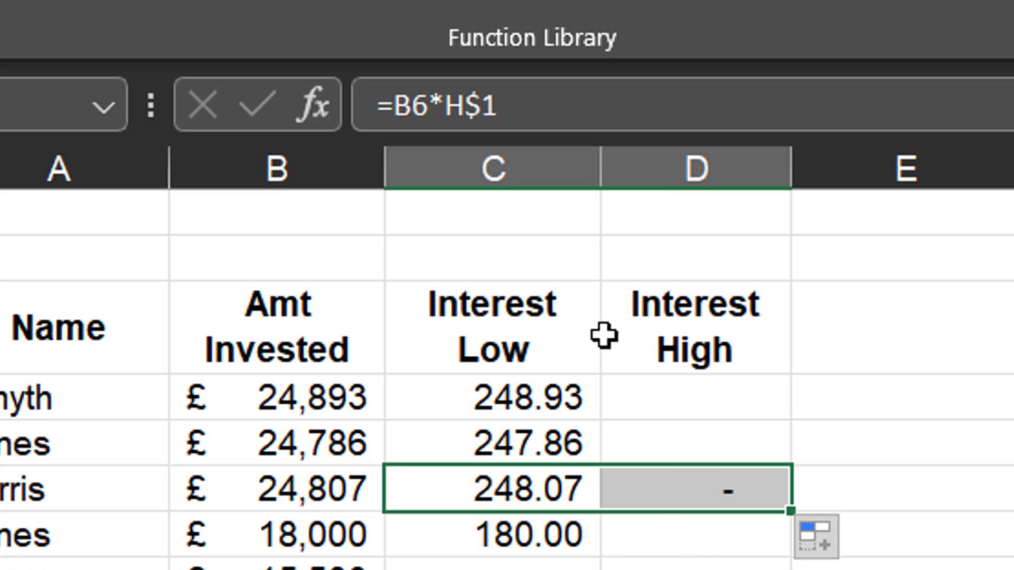
click(685, 502)
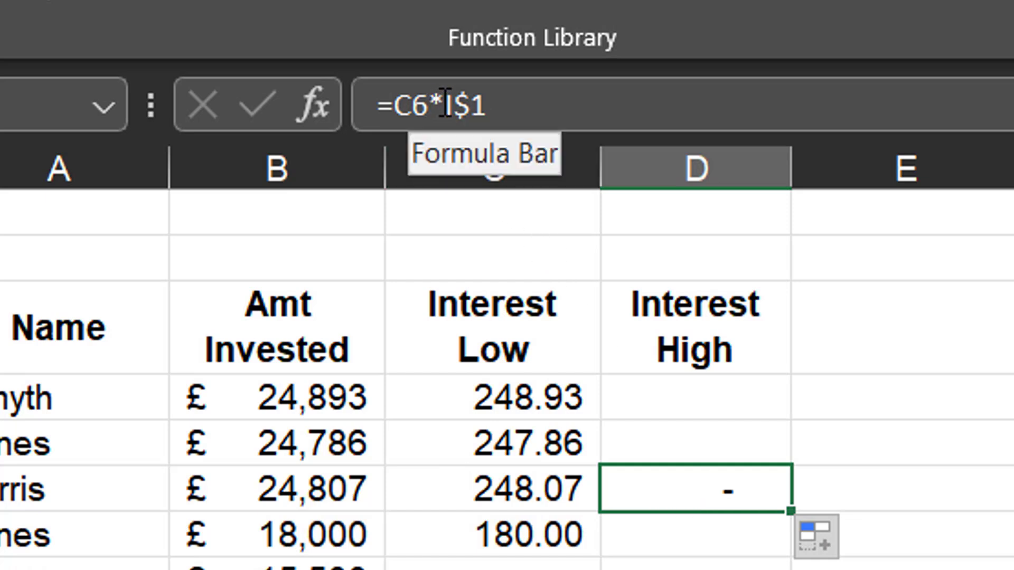
Fix the column of the interest rate reference in C6 so the formula is =B6*$H$1.
click(478, 481)
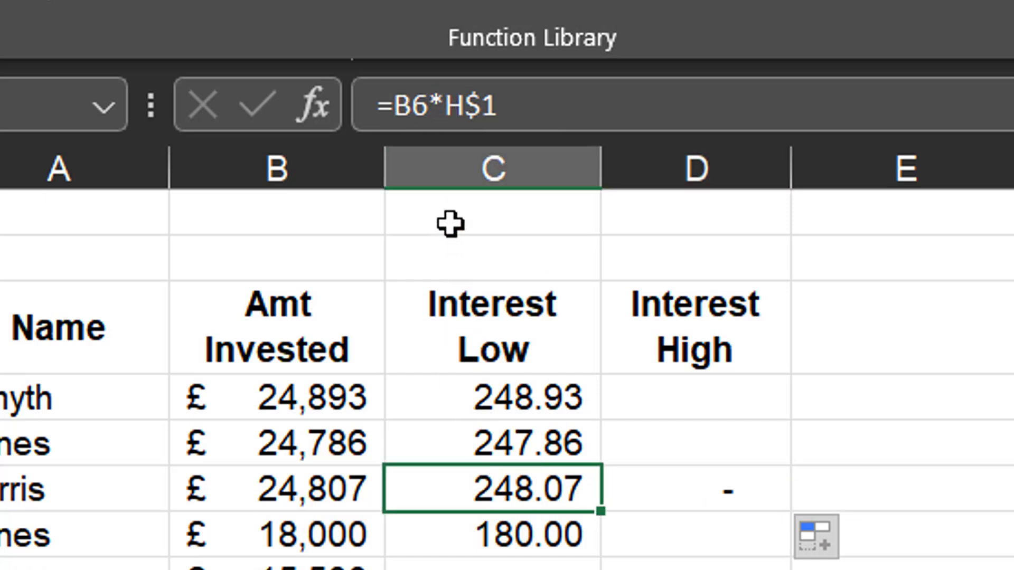
click(445, 106)
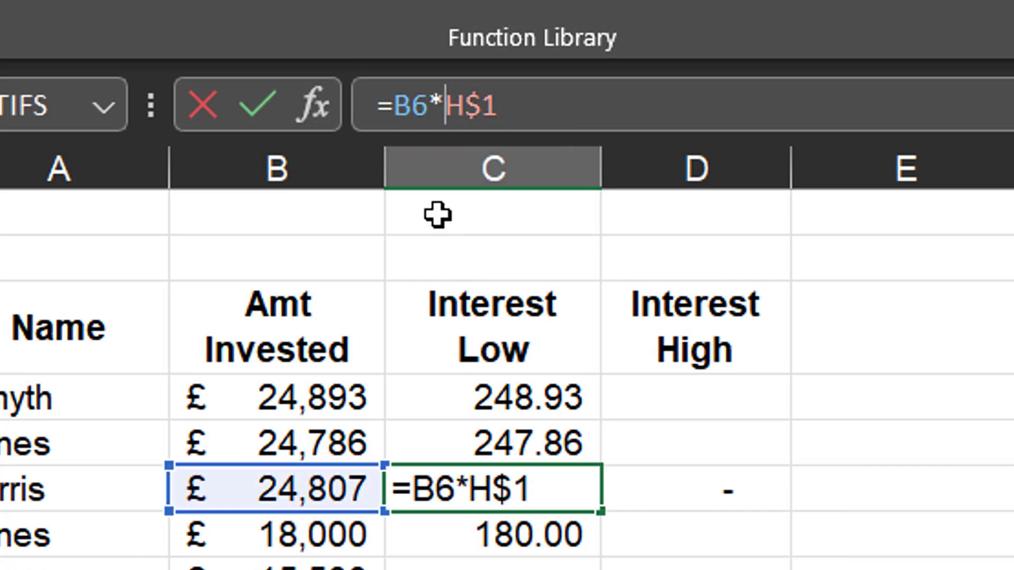
text($)
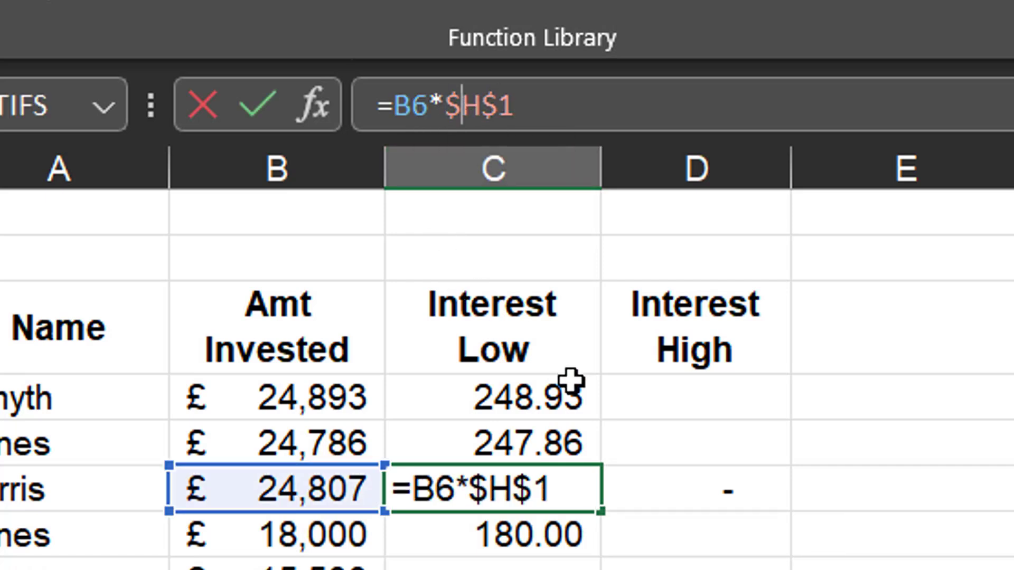
key(Return)
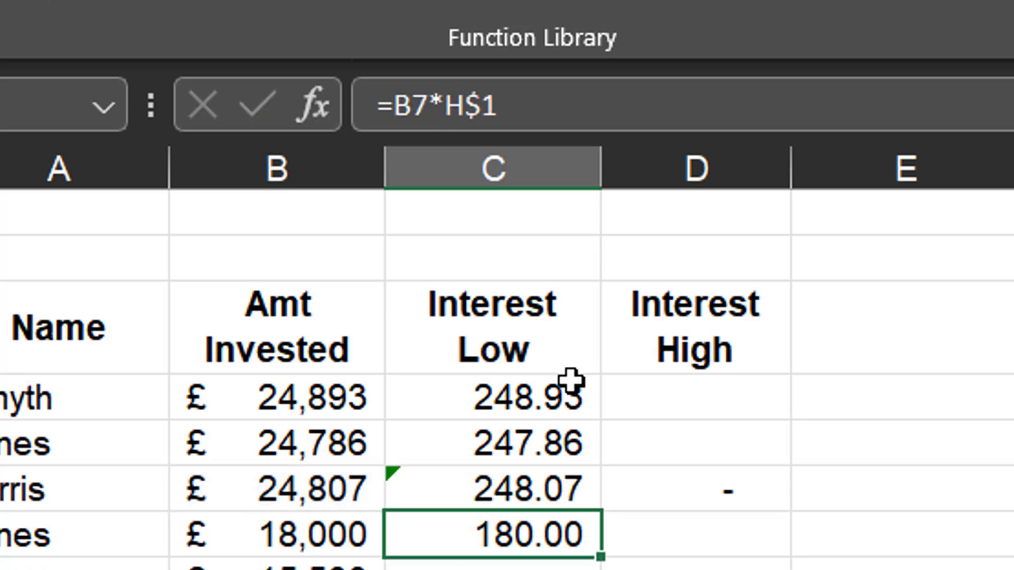
Copy the fully absolute formula from C6 across to D6 and check its references.
click(535, 490)
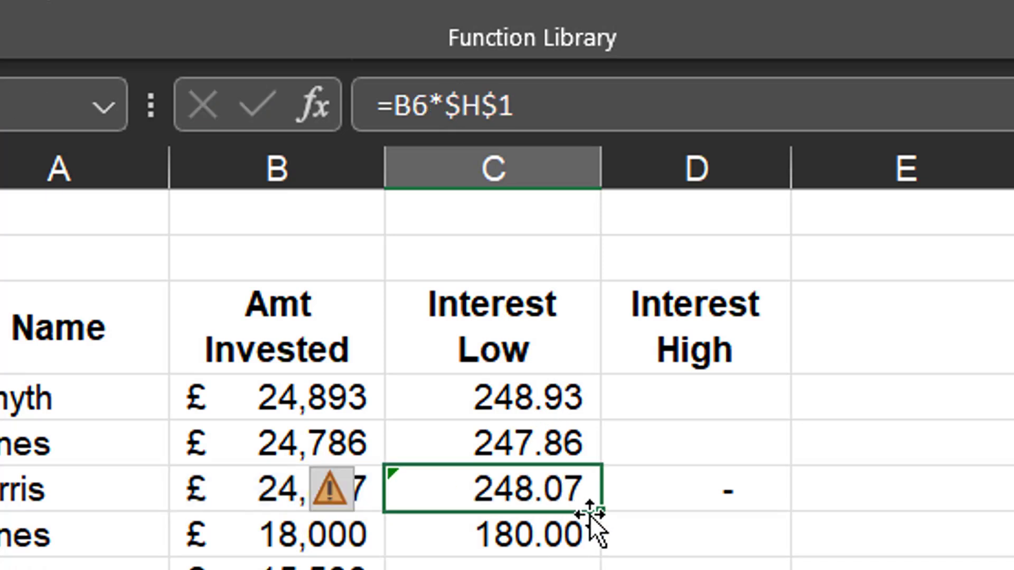
drag(678, 503, 712, 493)
click(680, 490)
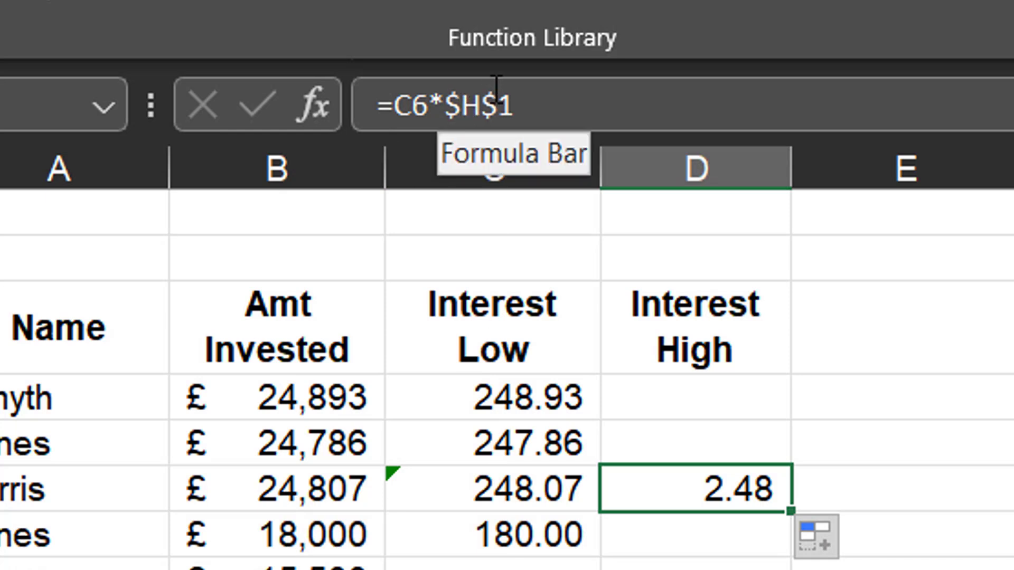
Remove both dollar signs from the rate reference in D6 so the formula is =C6*H1.
click(458, 106)
key(BackSpace)
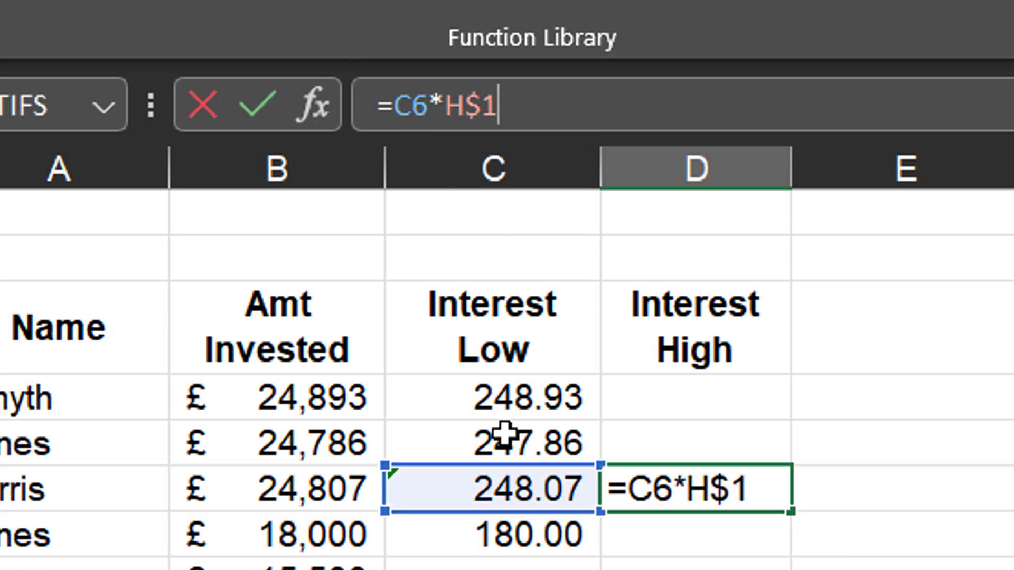
key(BackSpace)
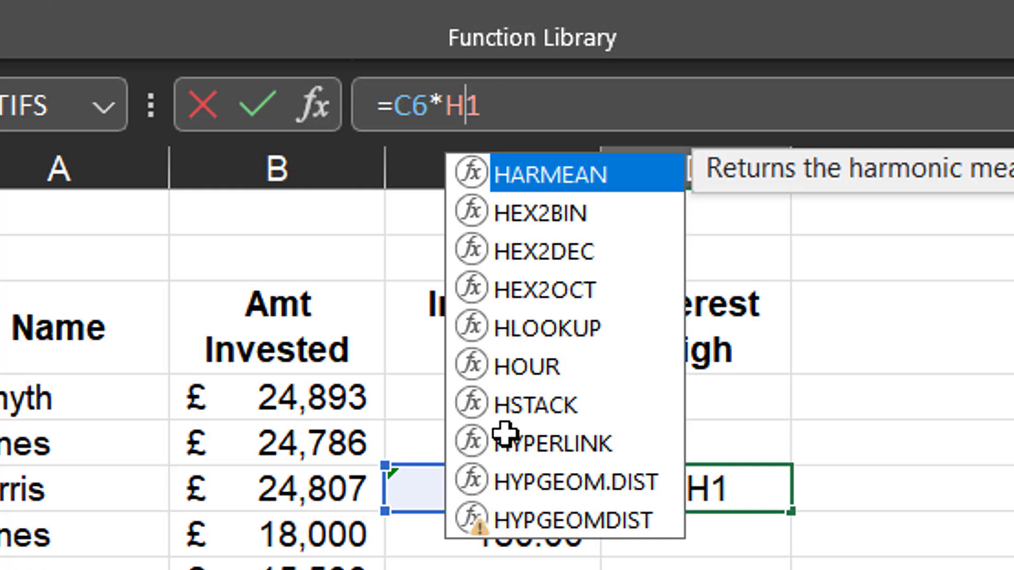
key(Return)
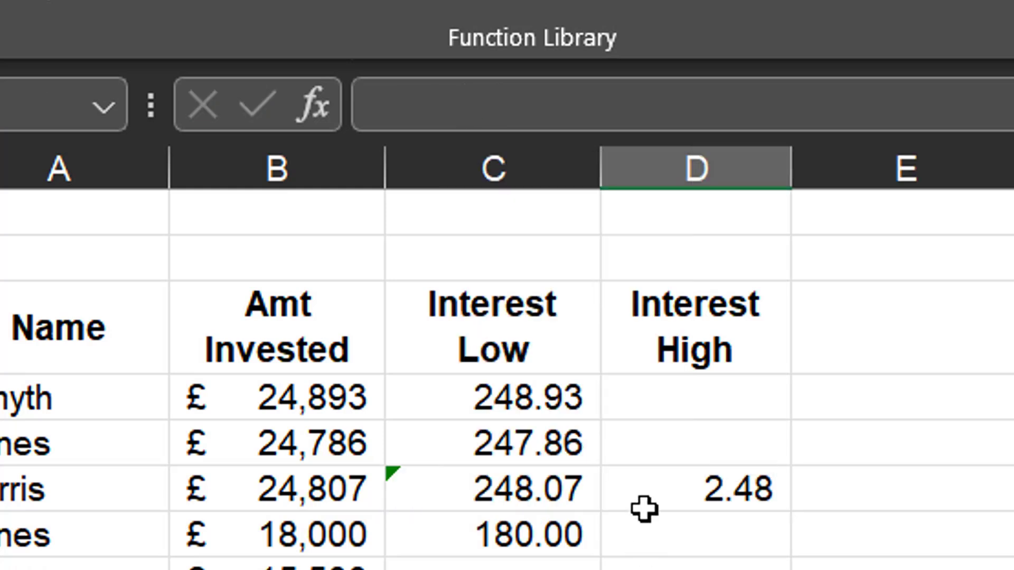
Cycle the rate reference in C4 through its mixed, relative and absolute forms, and enter the formula as =B4*$H$1.
click(465, 391)
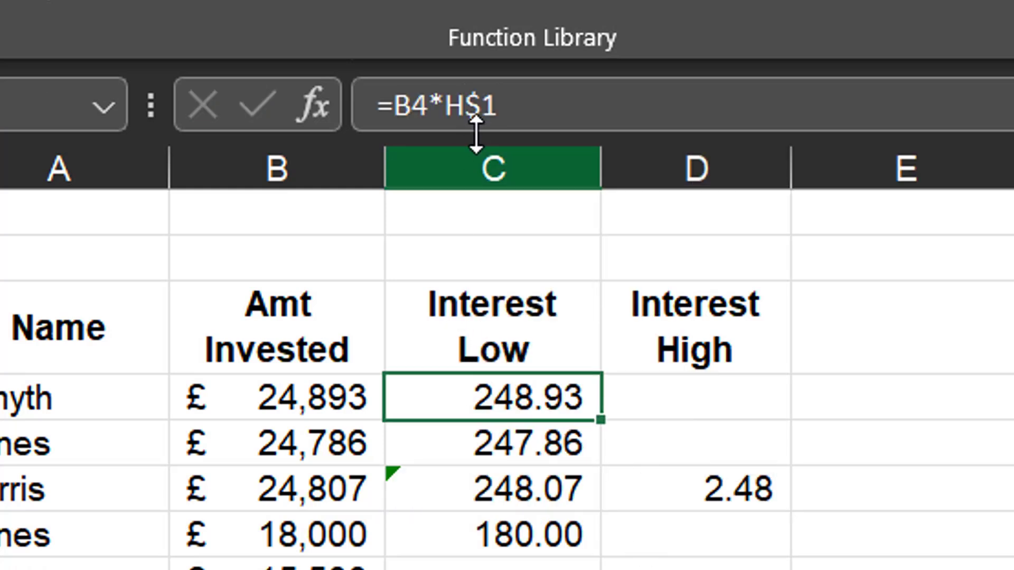
drag(516, 111, 444, 106)
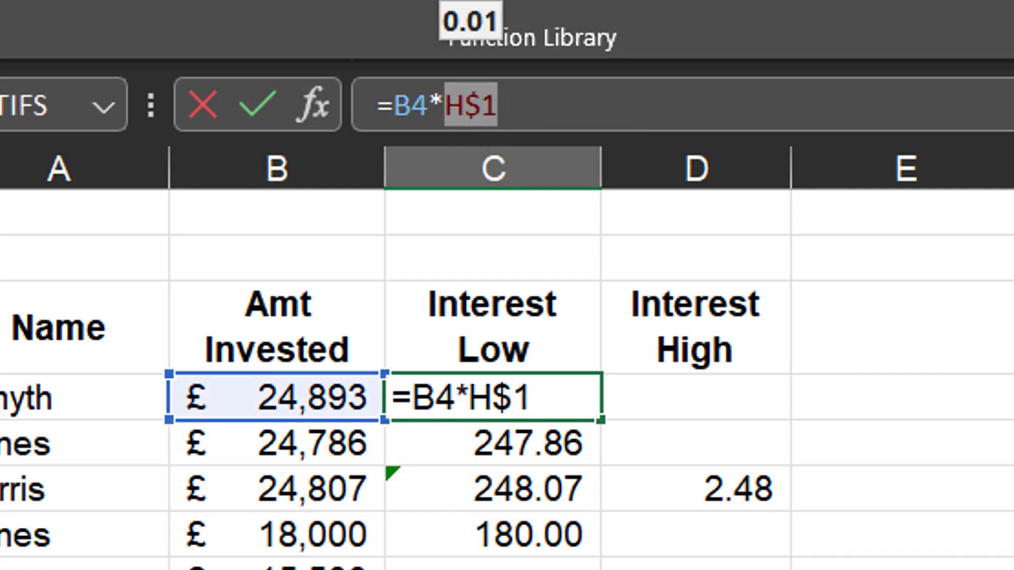
key(F4)
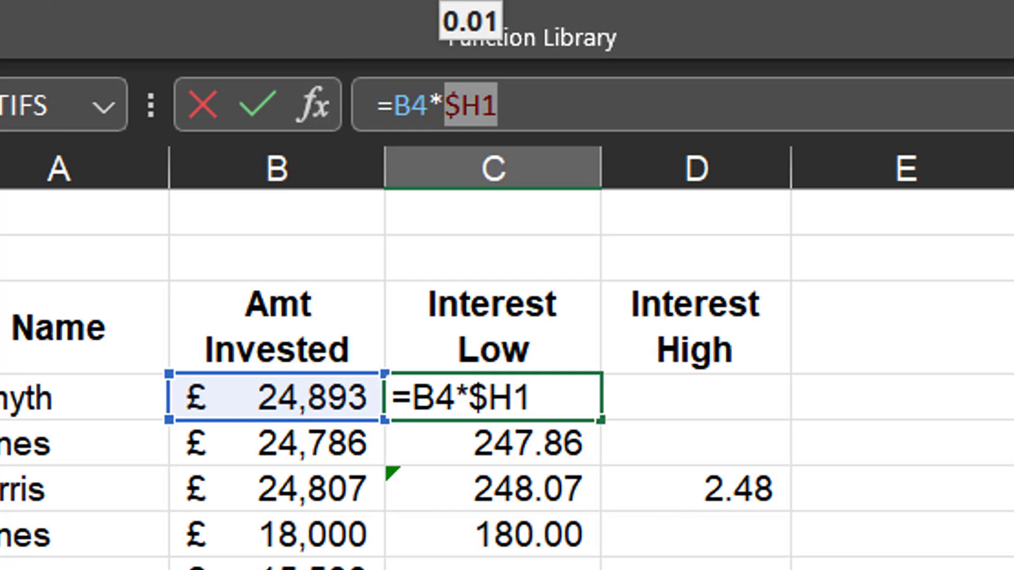
key(F4)
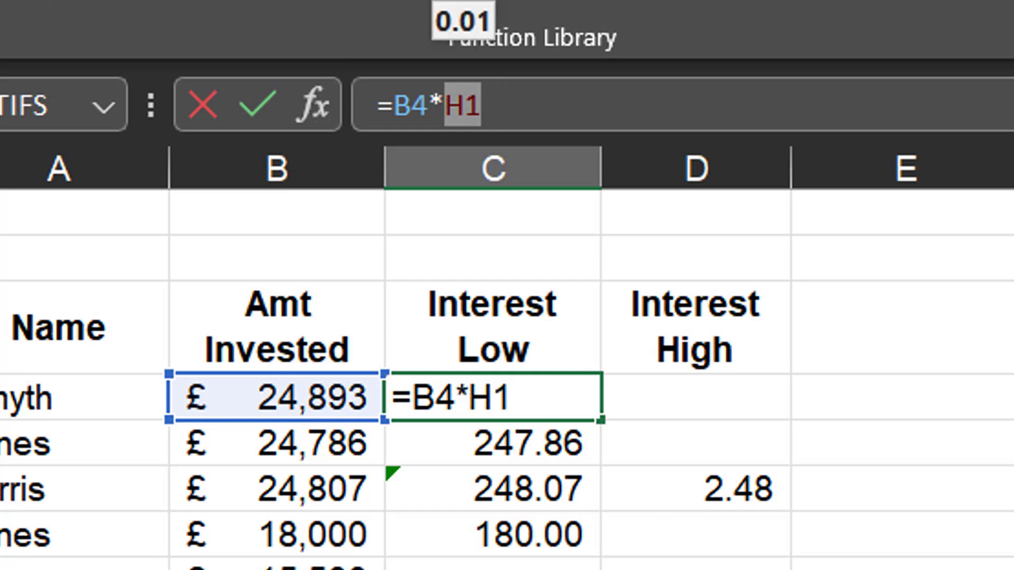
key(F4)
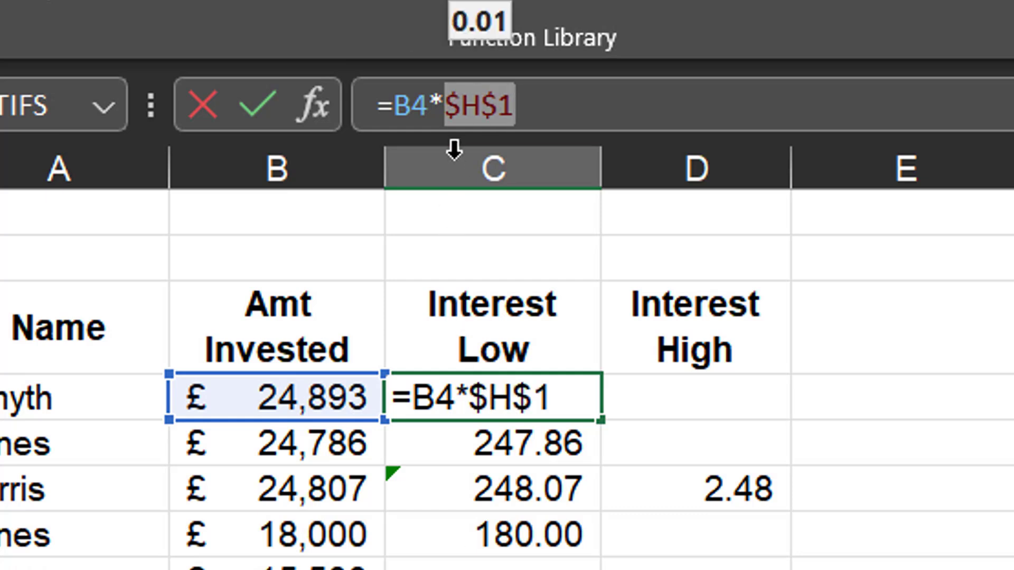
key(F4)
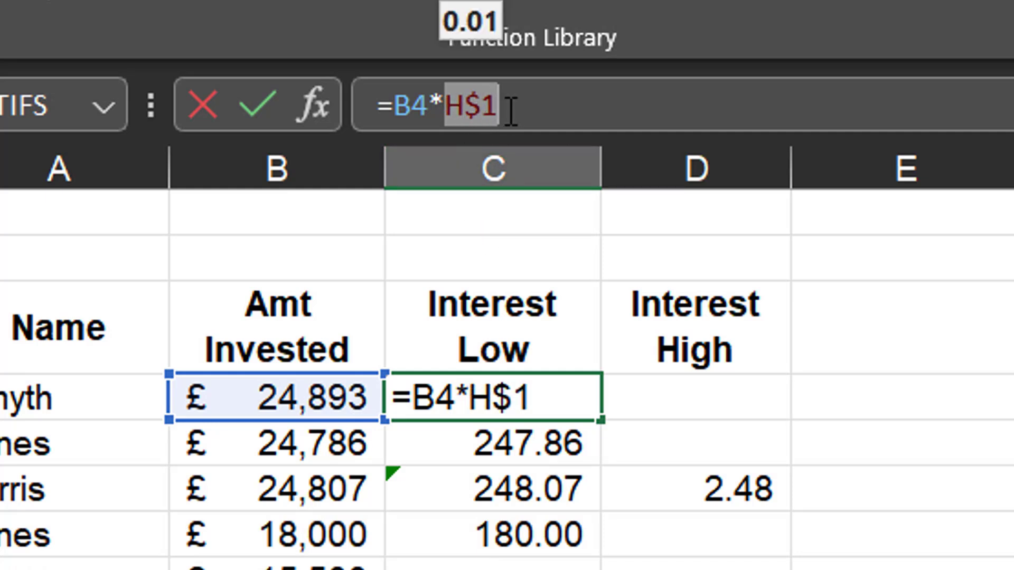
key(F4)
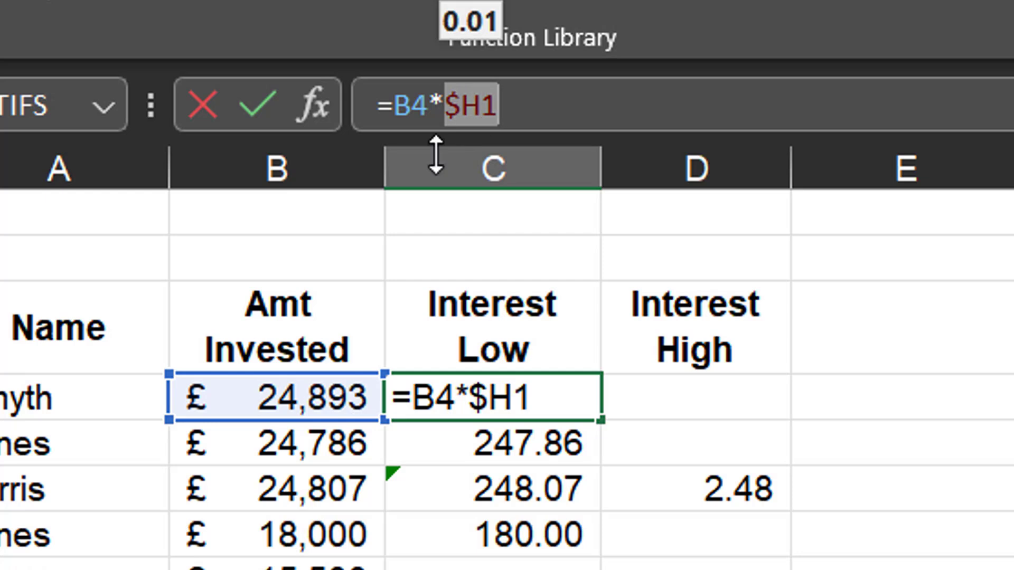
key(F4)
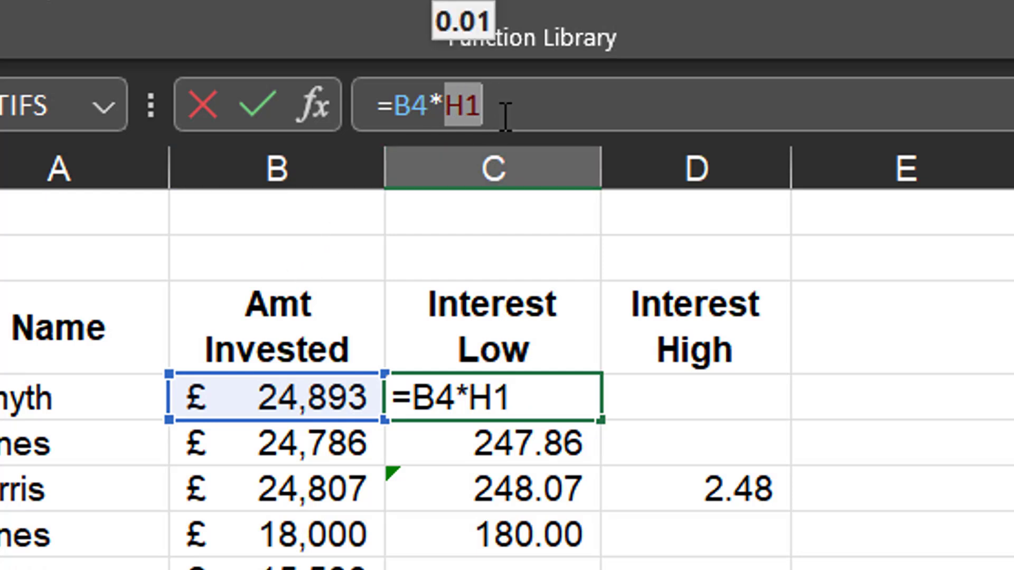
key(F4)
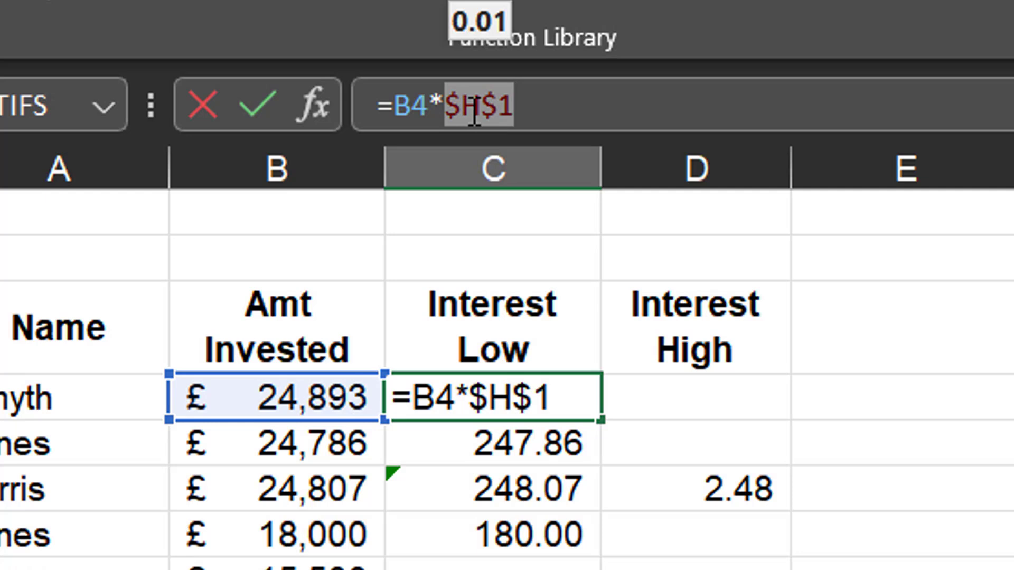
key(F4)
key(Return)
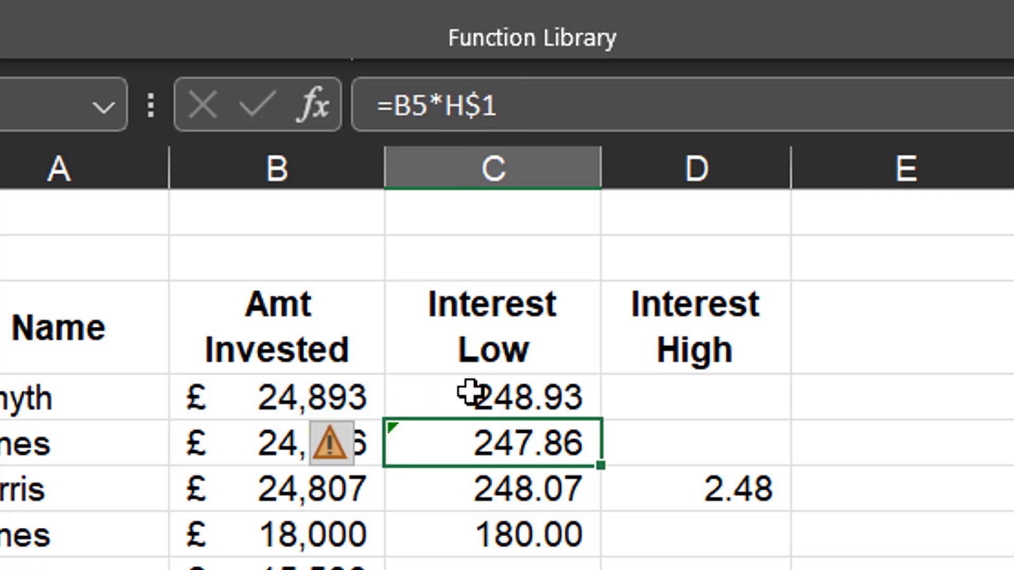
Fill the absolute-reference formula from C4 down the whole Interest Low column.
click(527, 394)
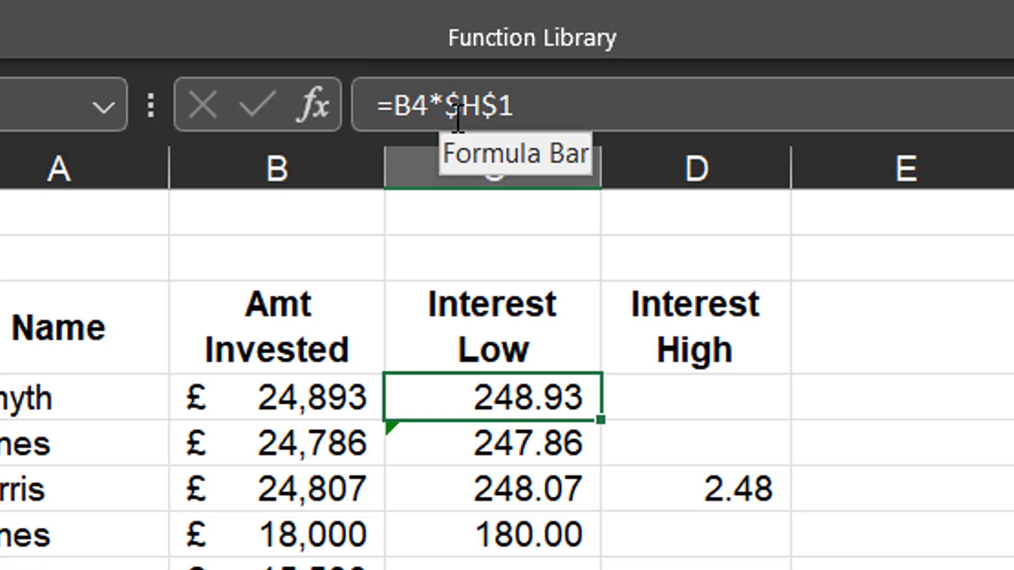
double_click(602, 421)
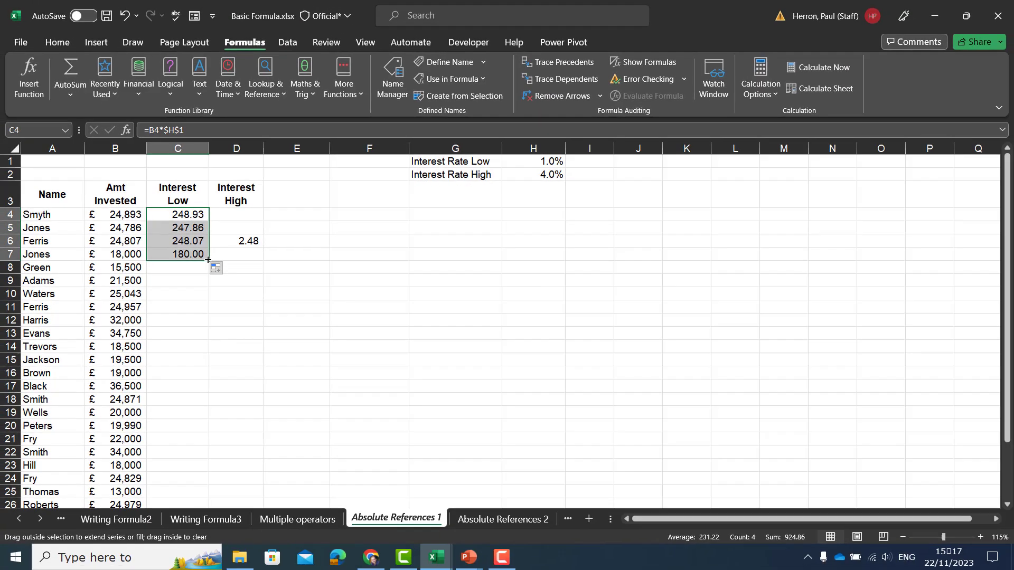
double_click(599, 555)
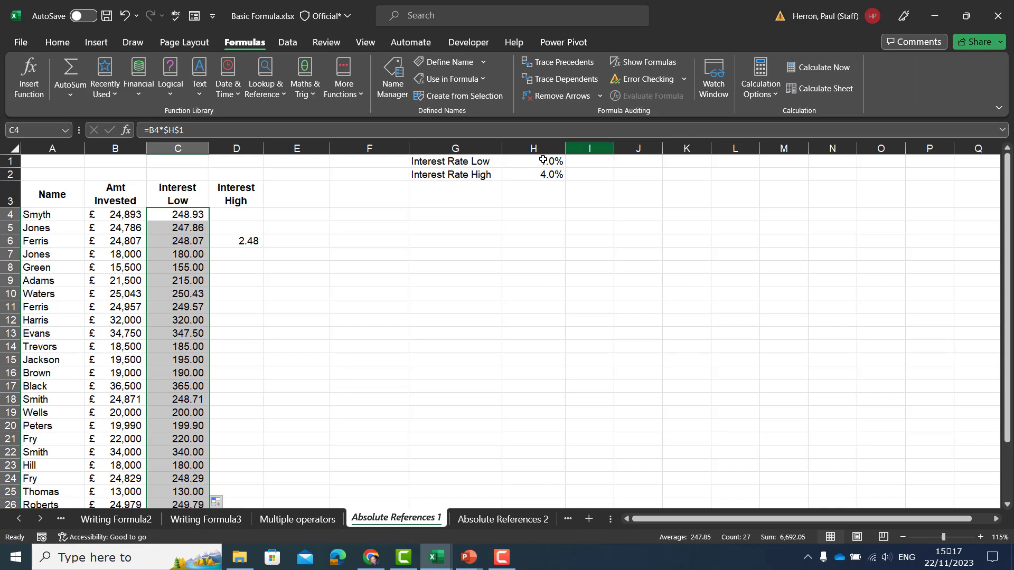
Enter the formula =B4*$H$2 in D4, multiplying the invested amount by the fixed high interest rate.
click(237, 216)
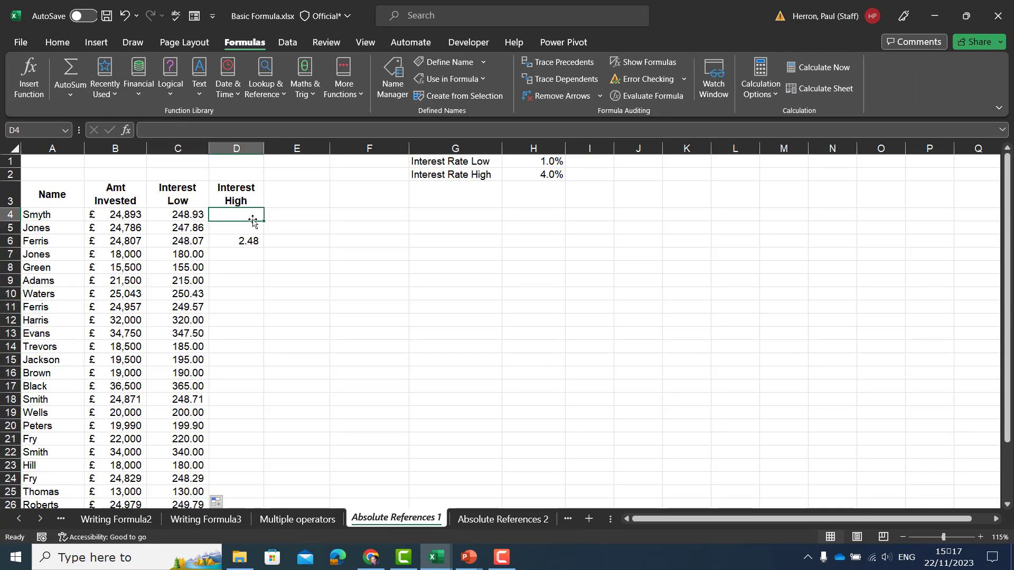
text(=)
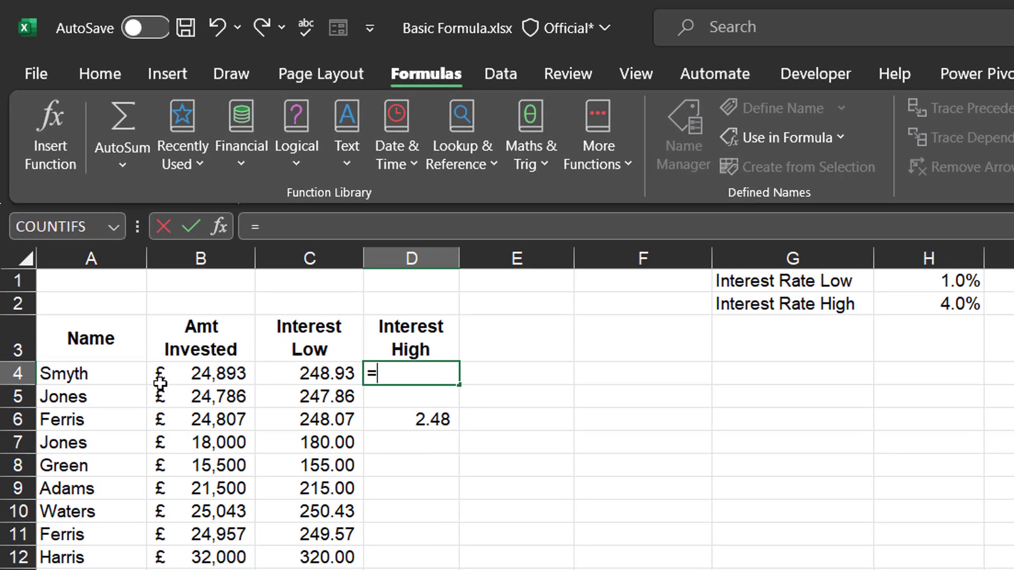
click(221, 375)
text(*)
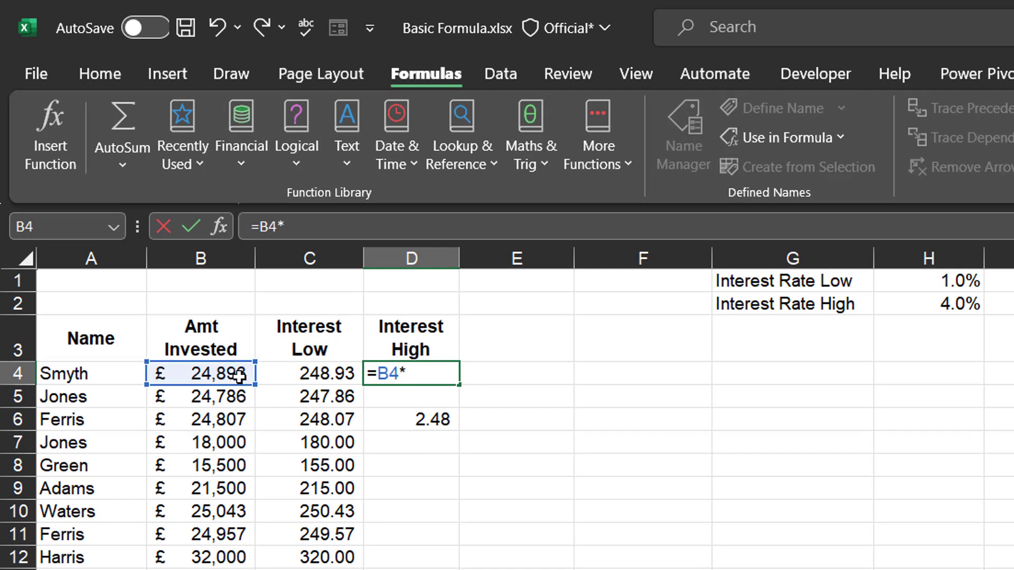
click(922, 306)
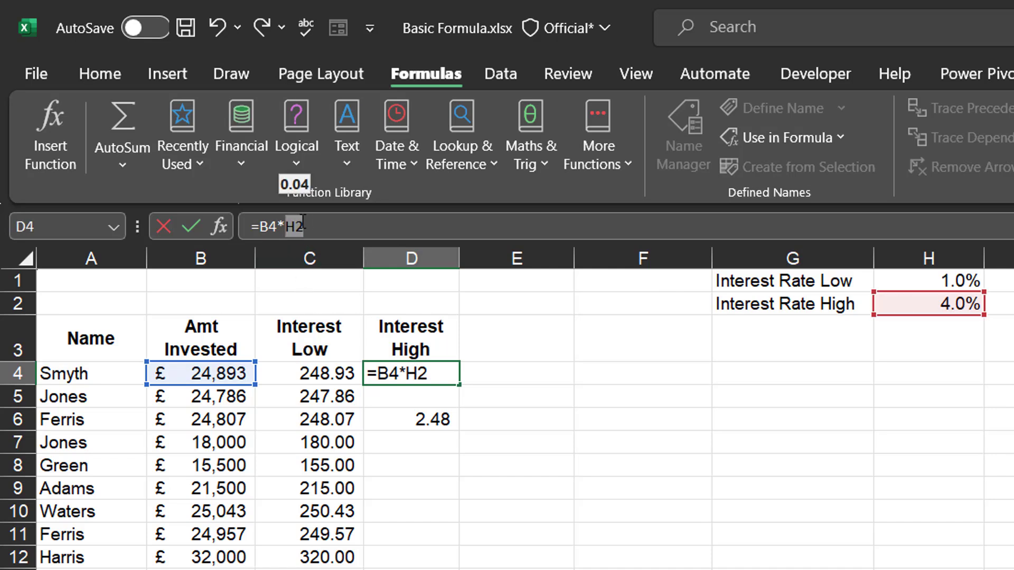
key(F4)
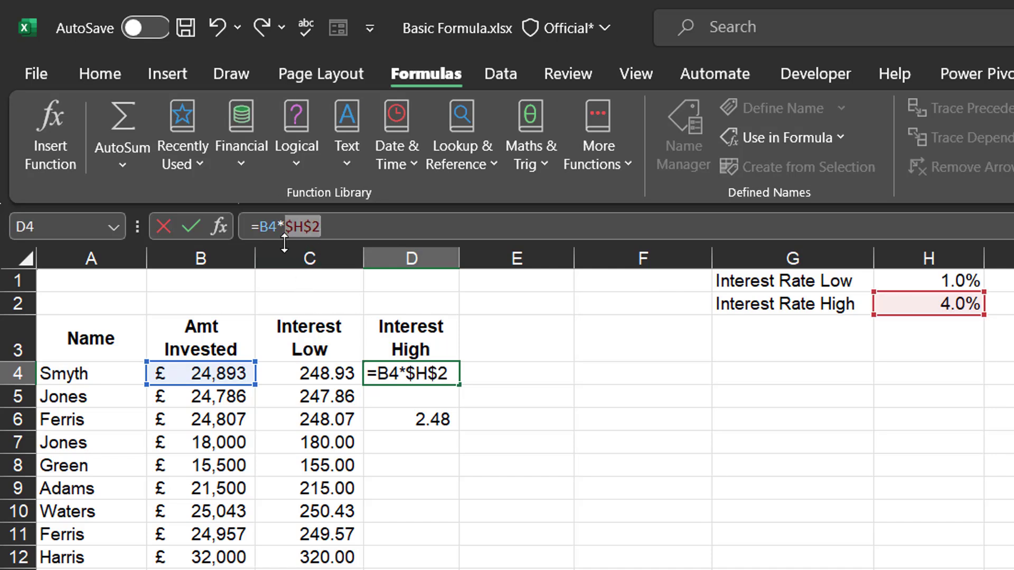
key(Return)
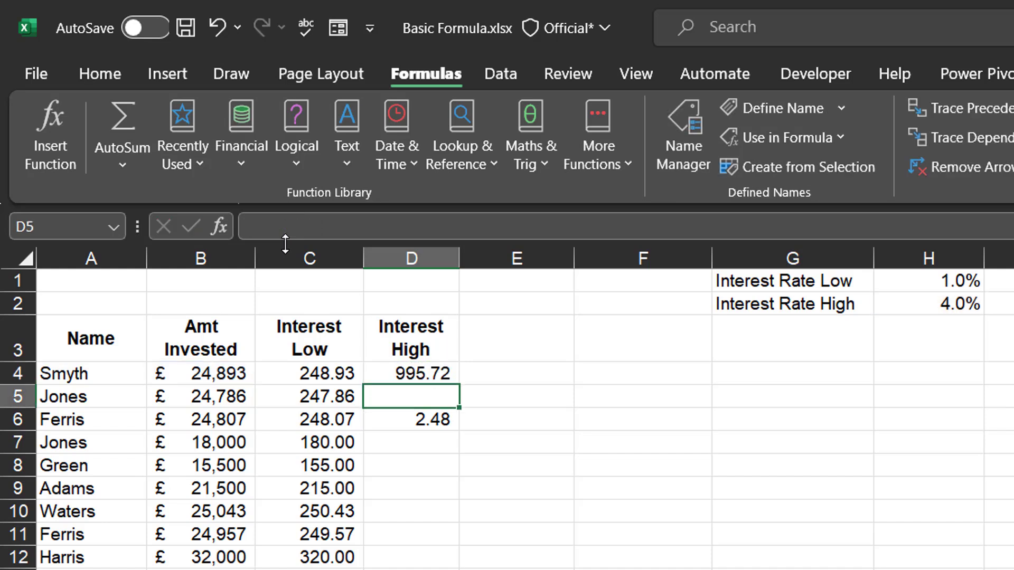
Fill the D4 formula down the whole Interest High column, overwriting the test formula in D6.
click(410, 377)
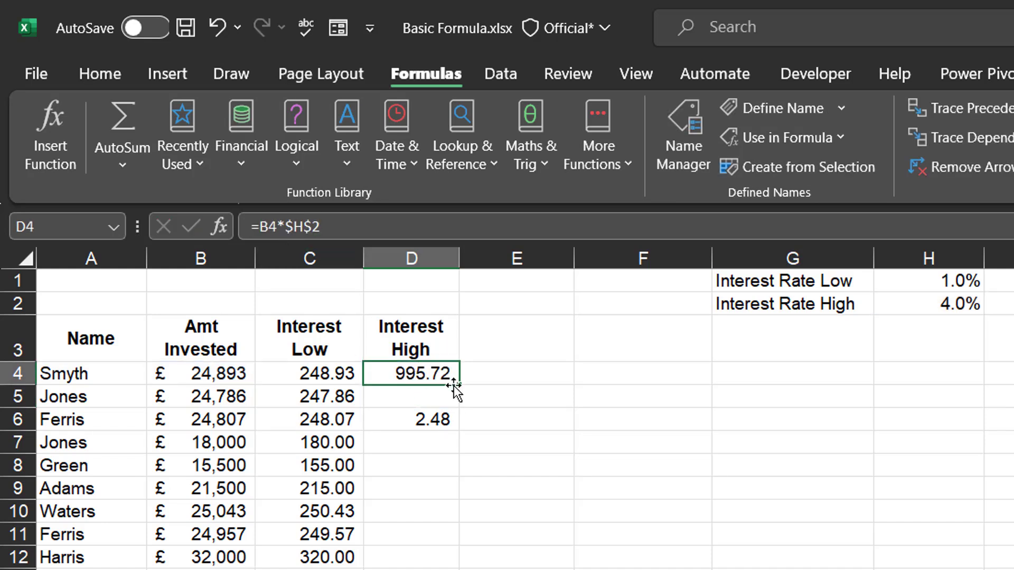
drag(457, 389, 457, 429)
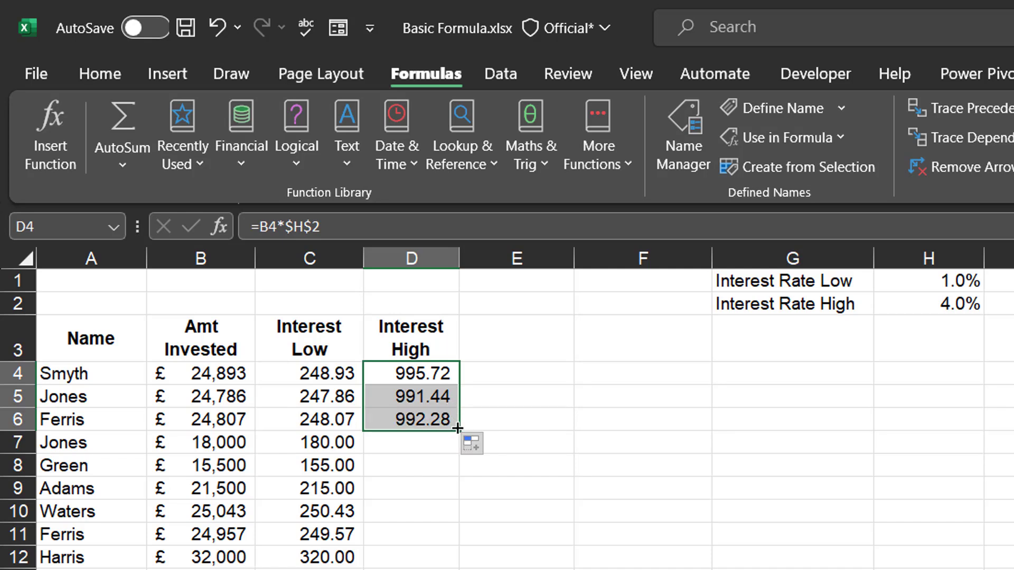
double_click(457, 428)
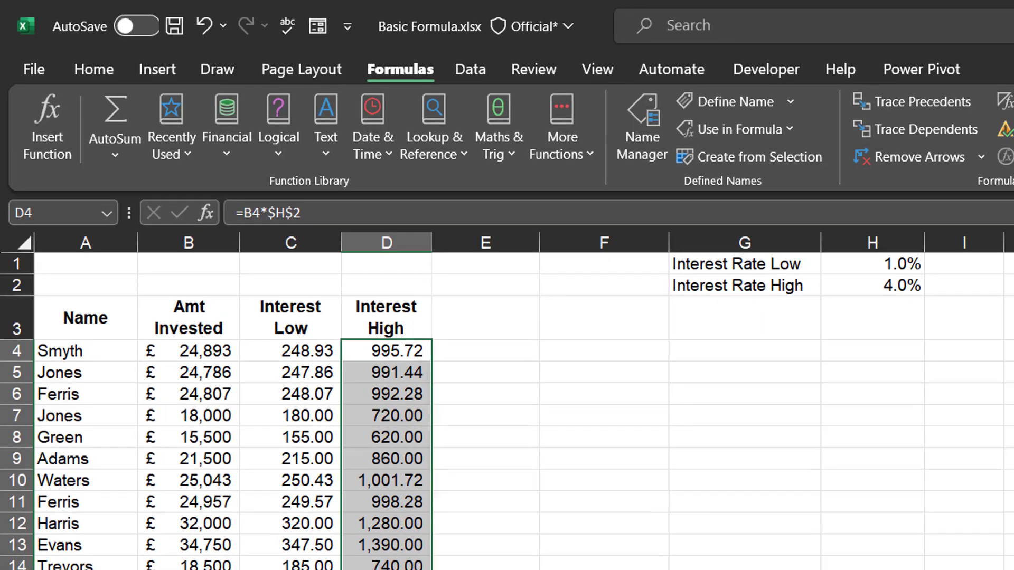